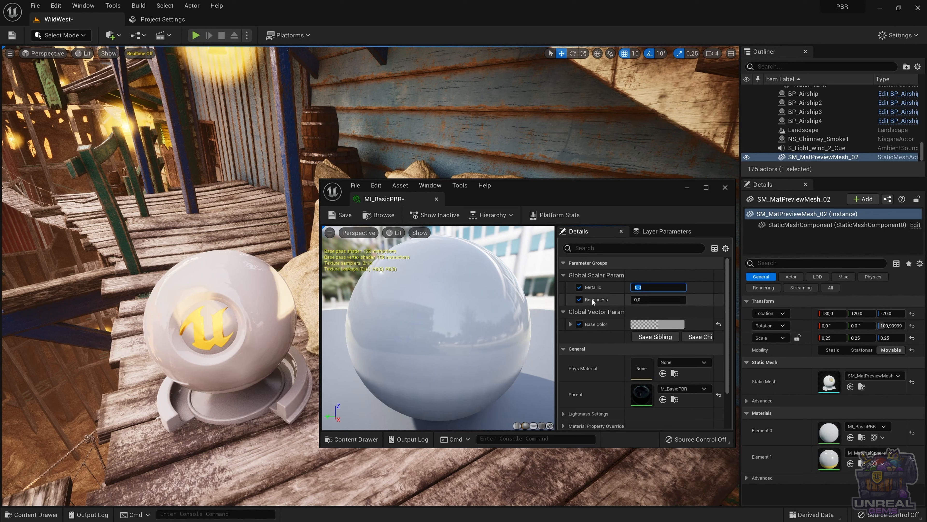
Raise the Metallic parameter of MI_BasicPBR to 1.
left_click(621, 291)
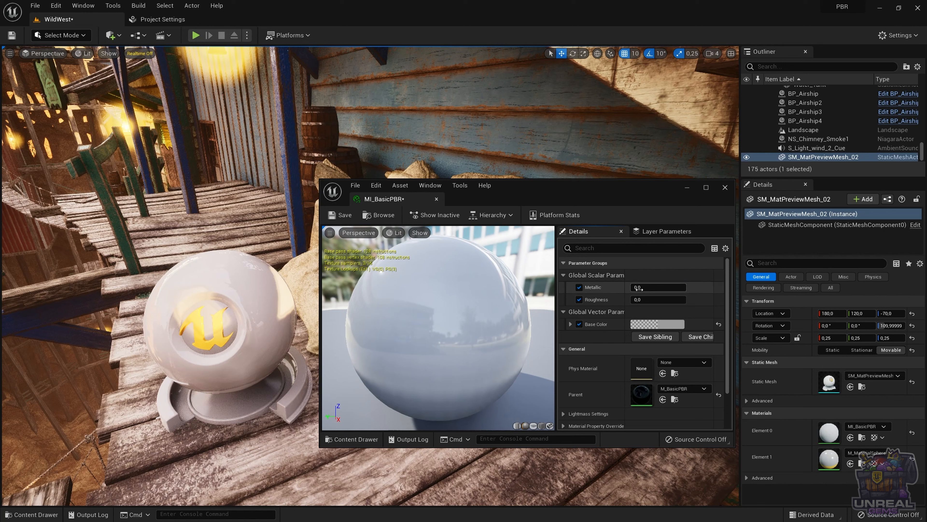
left_click_drag(638, 288, 687, 288)
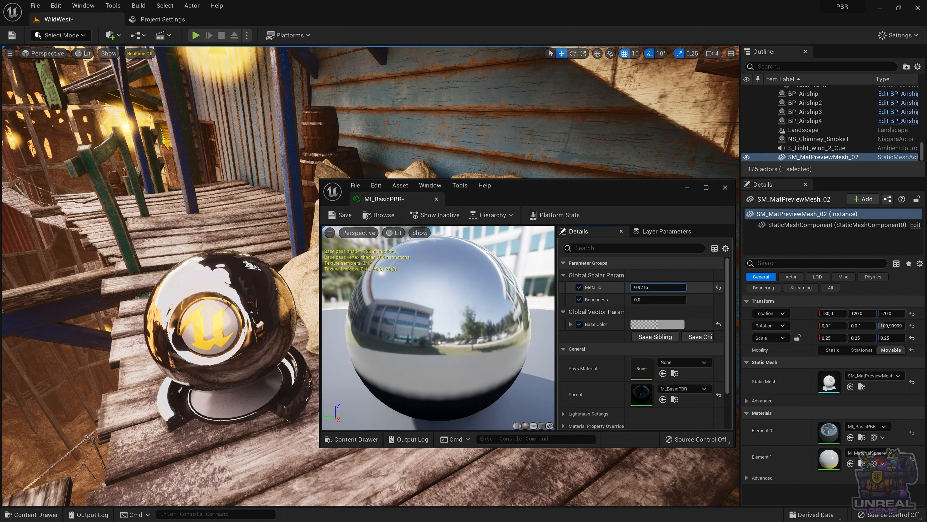
left_click(652, 288)
type("1")
key("Return")
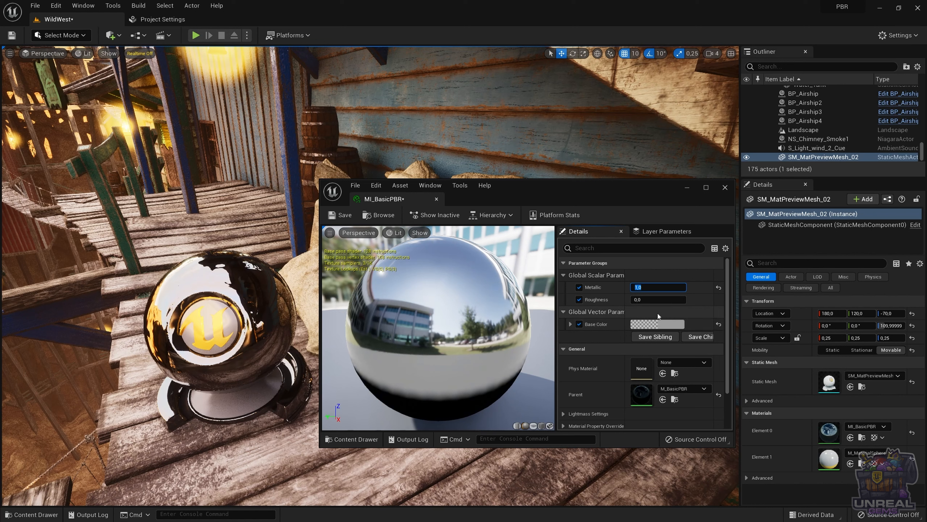
Increase the Roughness parameter of MI_BasicPBR gradually through about 0.15 and 0.43, up to 1.
left_click(640, 301)
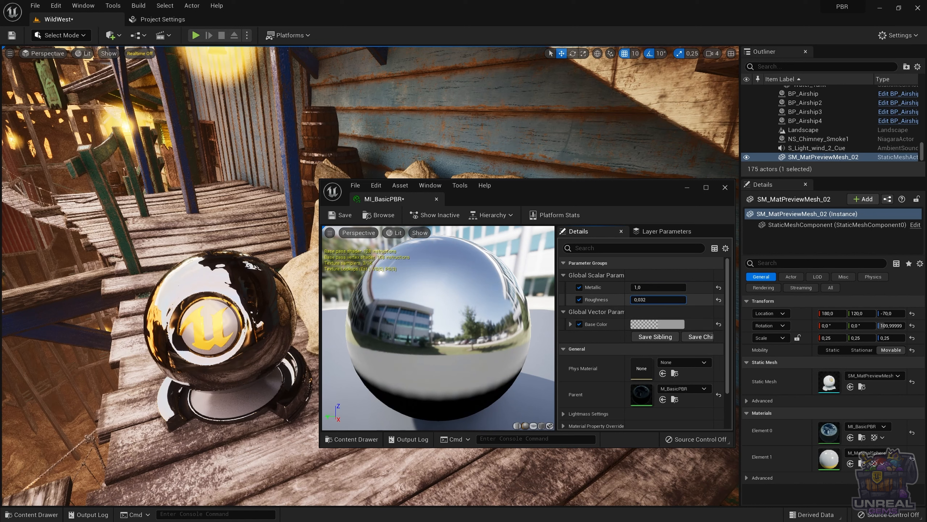
left_click_drag(638, 300, 649, 300)
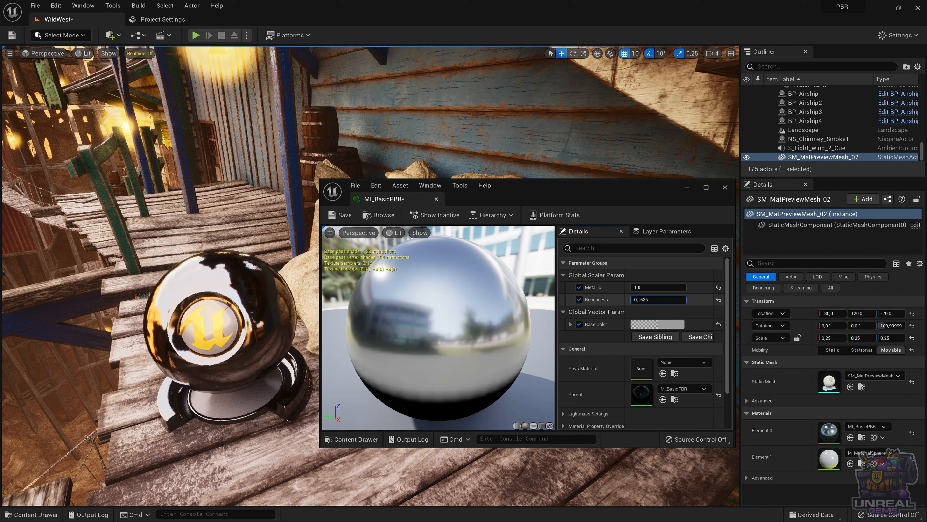
left_click_drag(649, 300, 663, 300)
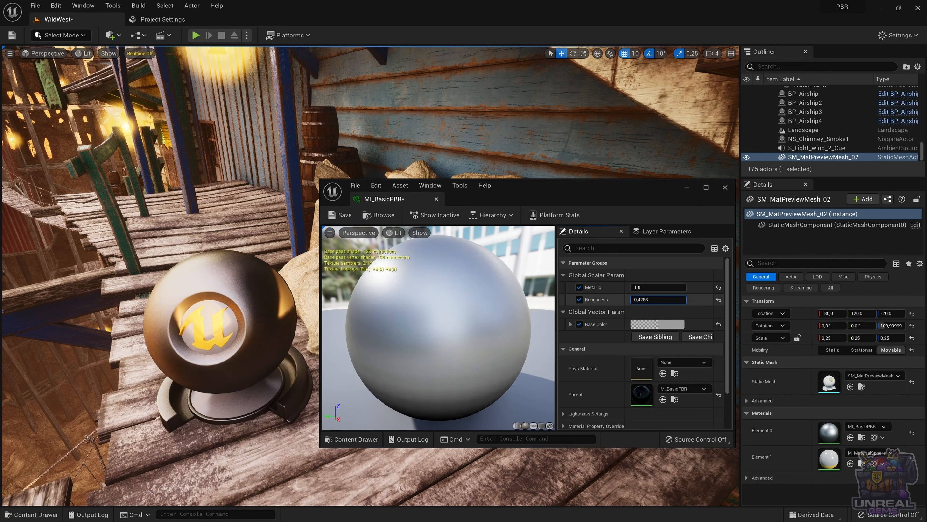
left_click(646, 303)
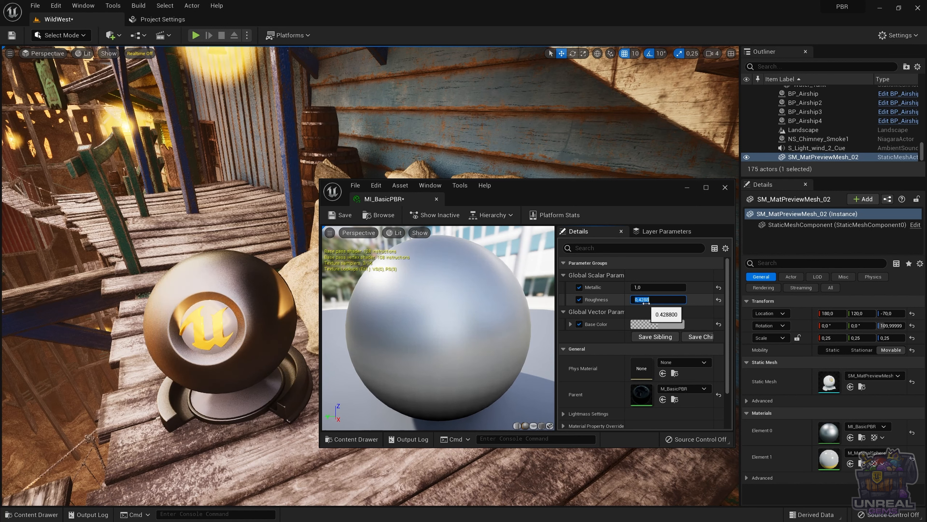
type("1")
key("Return")
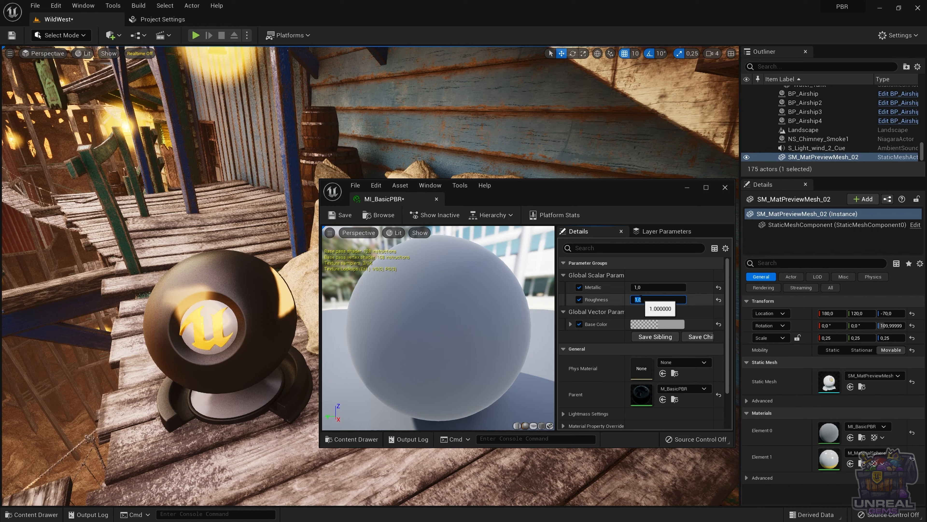
Switch MI_BasicPBR's Metallic value to 0 and back to 1 to compare both looks at full roughness.
left_click(646, 289)
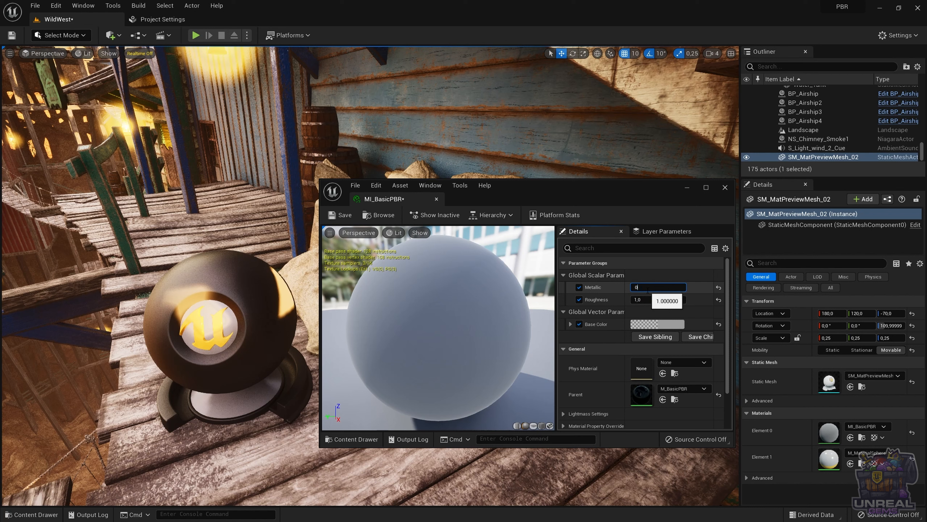
key("Return")
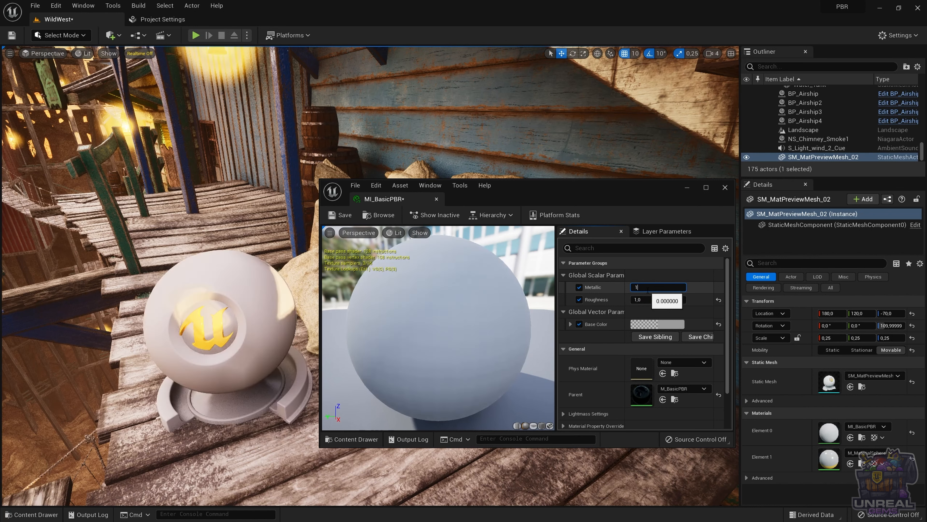
type("1")
key("Return")
Set both the Roughness and Metallic parameters of MI_BasicPBR to 0.
left_click(655, 300)
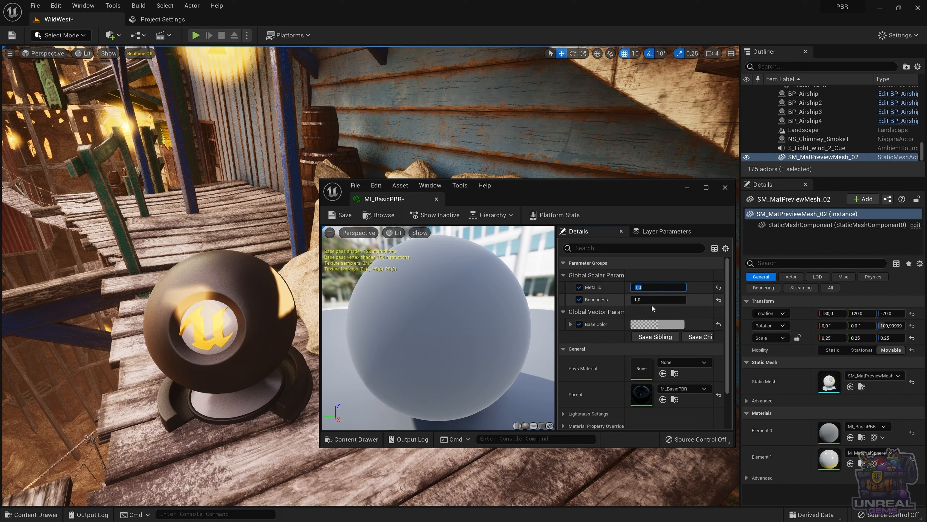
type("0")
key("Return")
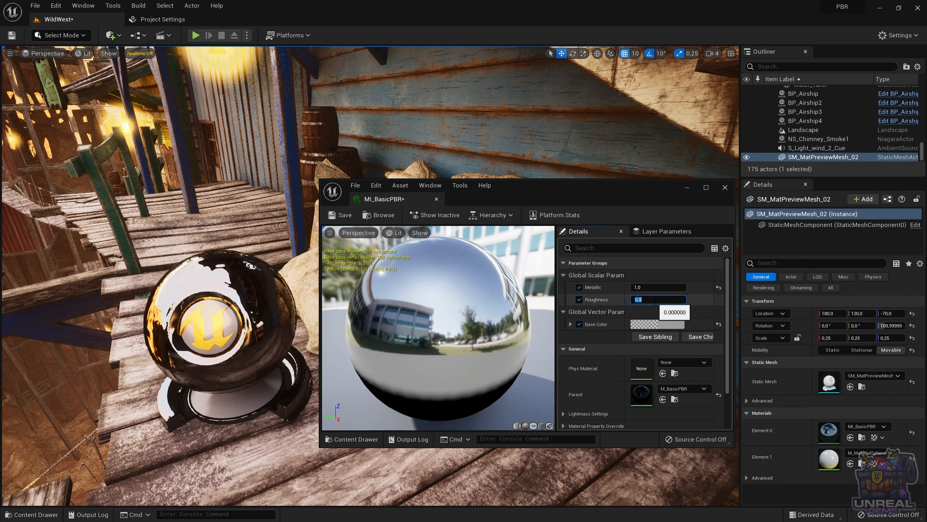
left_click(654, 288)
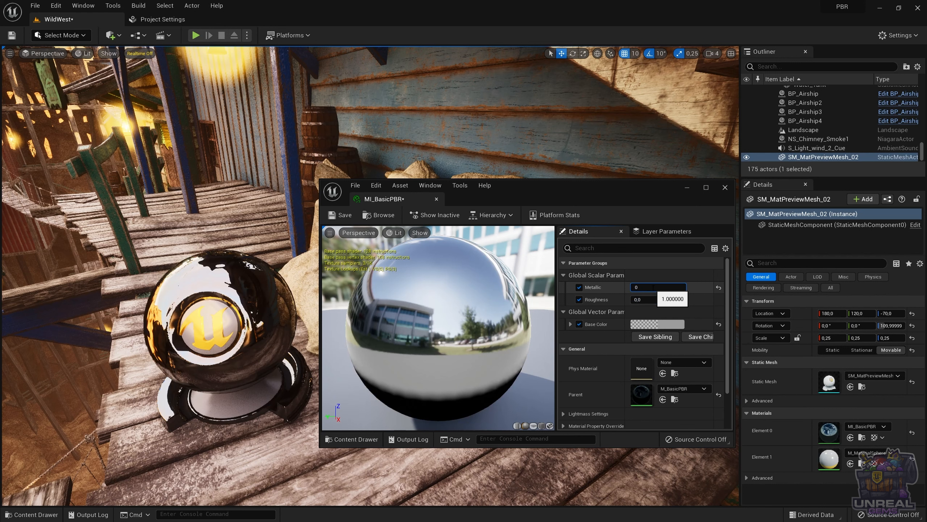
key("Return")
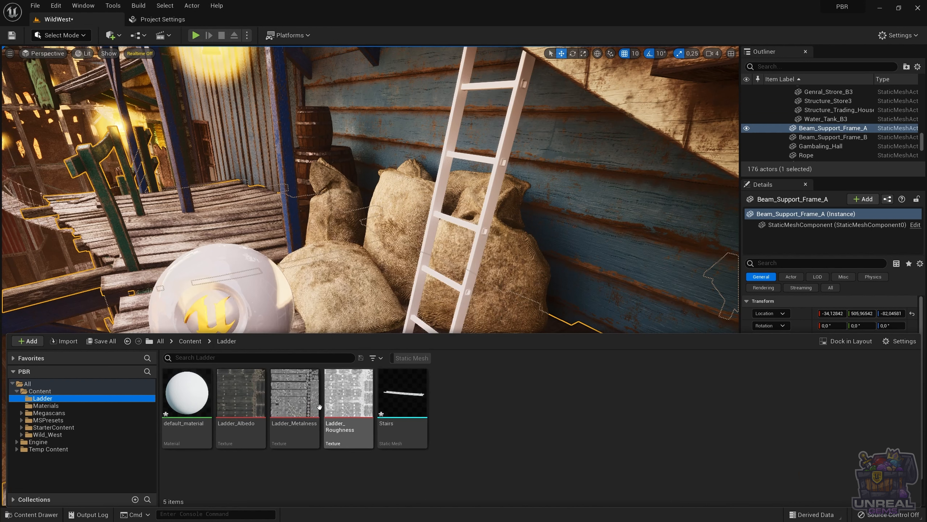
Open the Ladder_Albedo texture in a maximized editor, examine its image and texture settings, and close it.
double_click(247, 390)
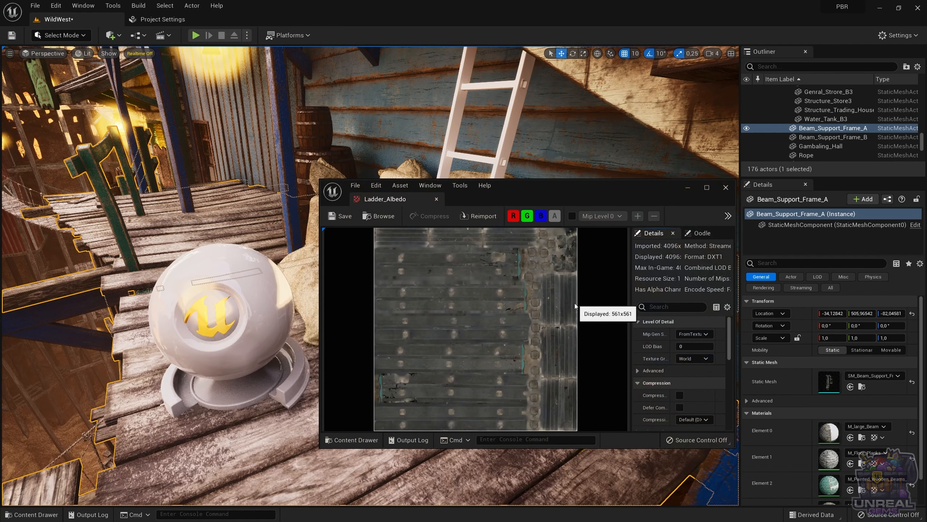
left_click(707, 187)
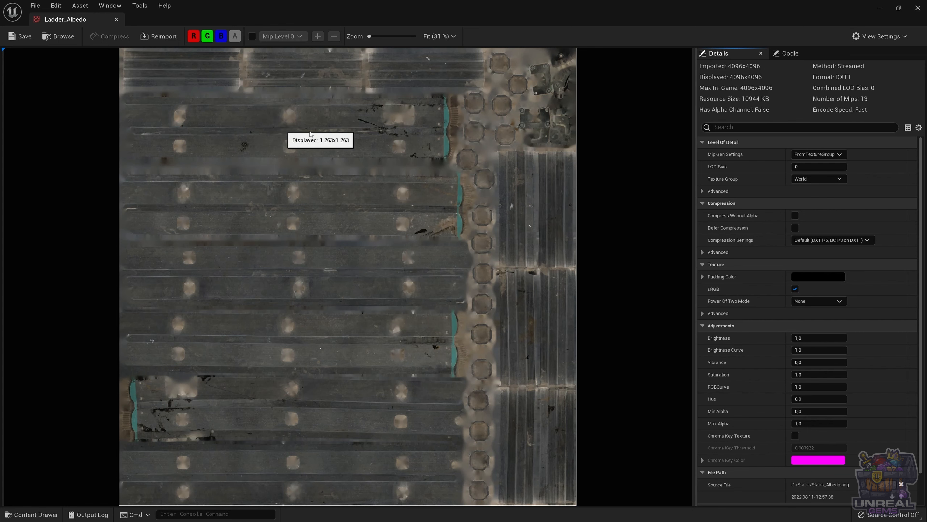
left_click(912, 11)
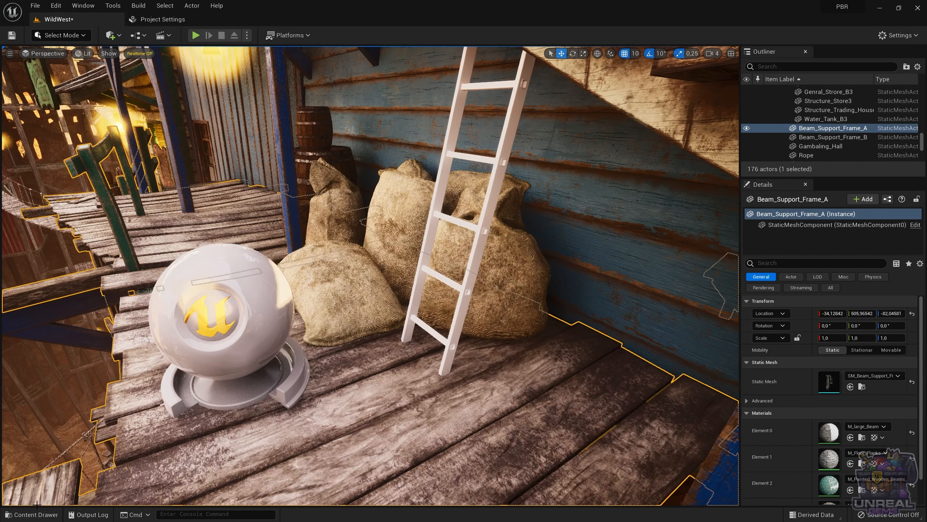
Disable sRGB on the Ladder_Metalness texture, save it and close its editor.
left_click(32, 514)
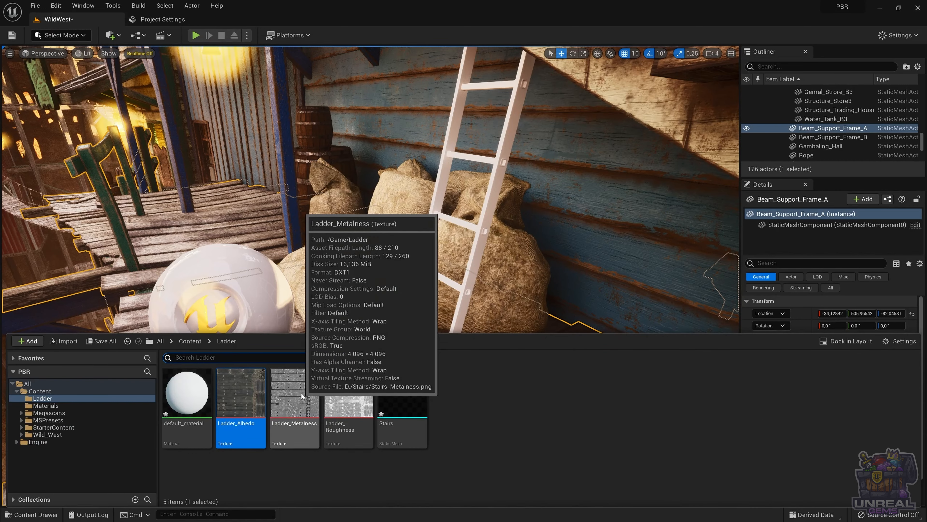
double_click(302, 396)
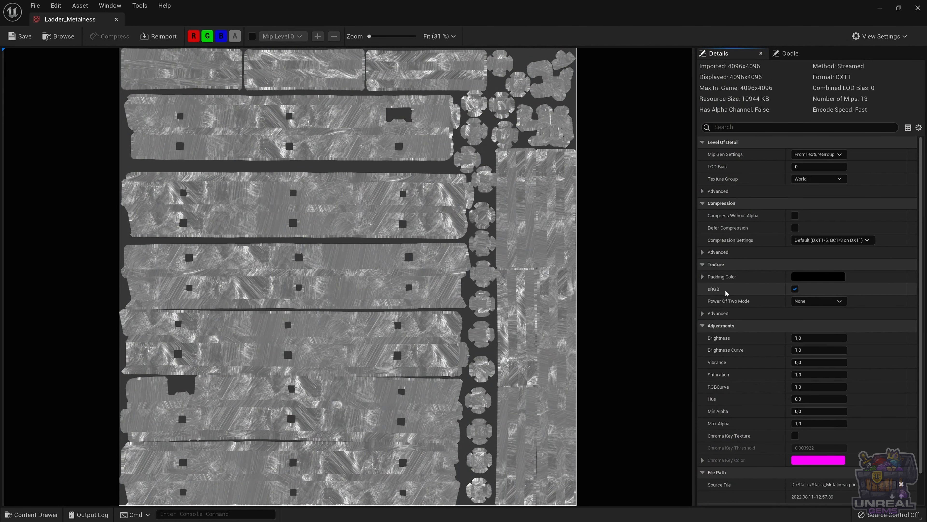
left_click(795, 289)
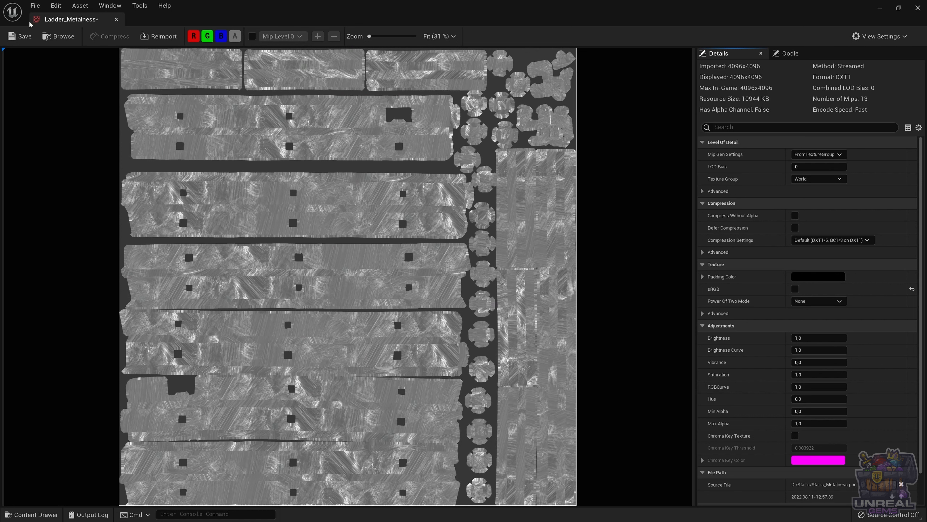
left_click(20, 36)
left_click(917, 9)
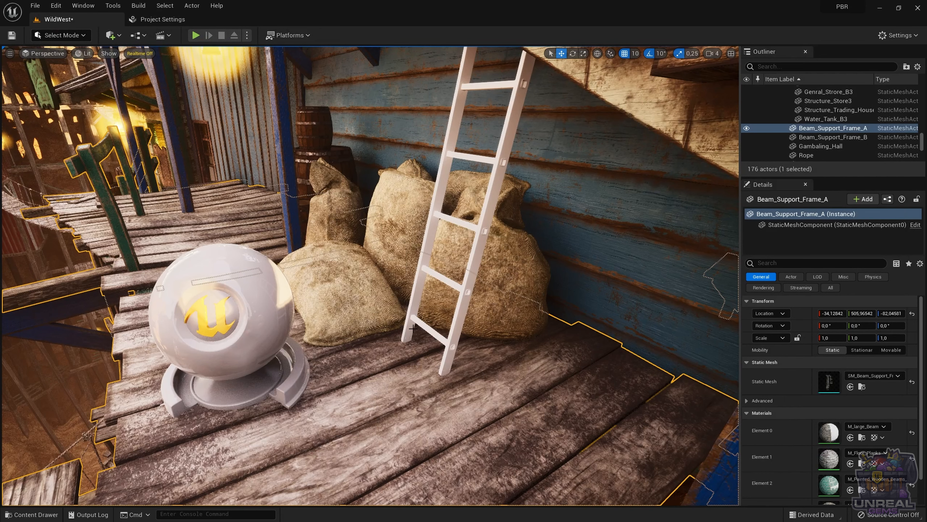
Disable sRGB on the Ladder_Roughness texture and close its editor.
left_click(36, 514)
double_click(353, 415)
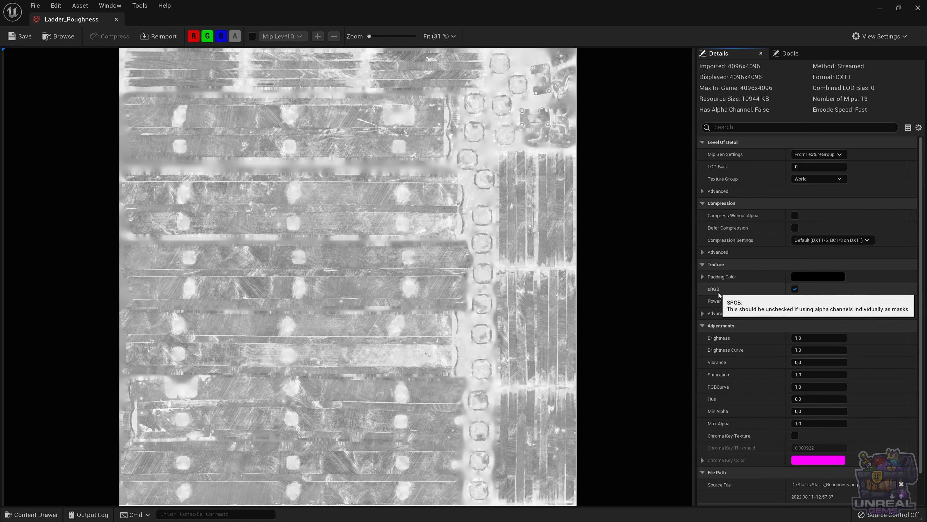
left_click(796, 289)
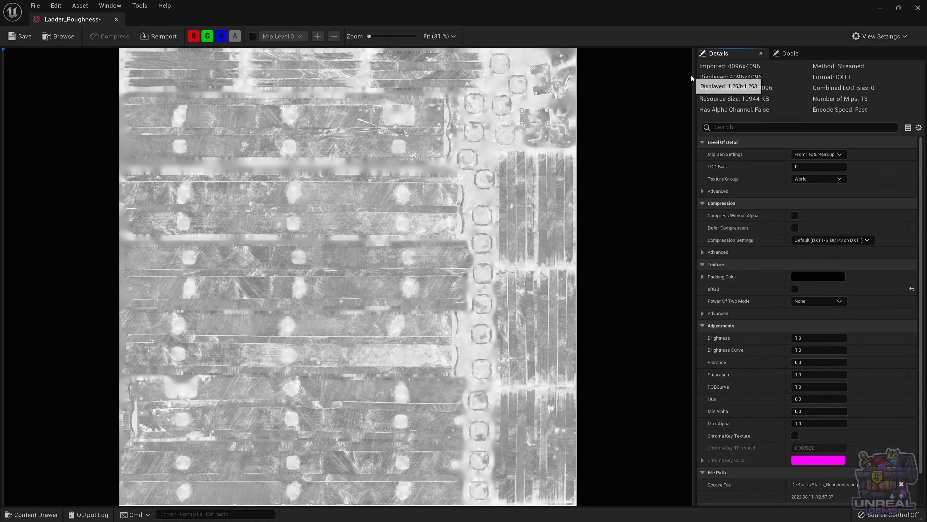
left_click(918, 7)
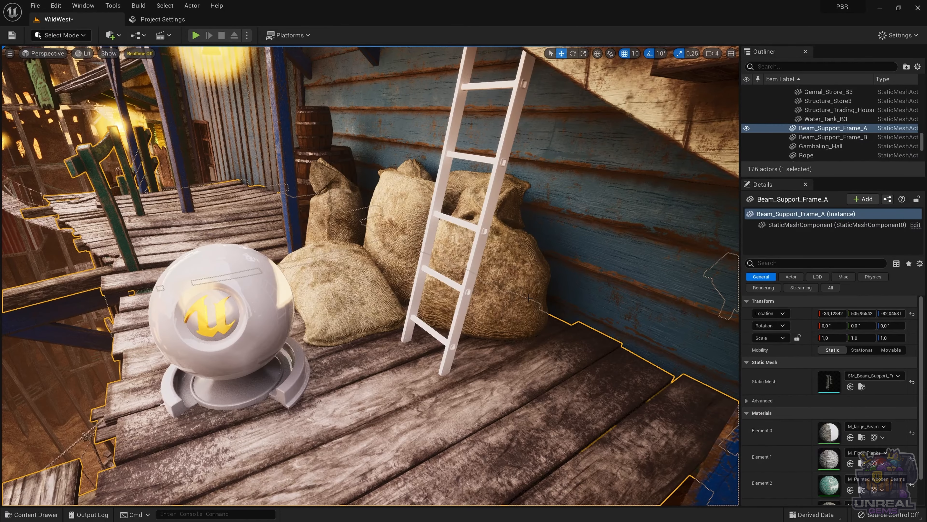
Open default_material and add Ladder_Albedo, Ladder_Metalness and Ladder_Roughness to its graph as texture samples.
left_click(31, 514)
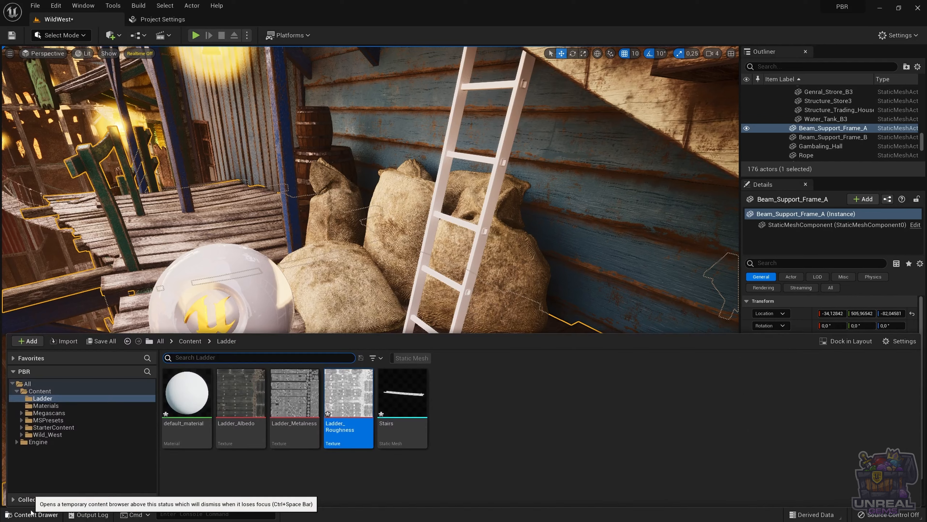
double_click(186, 380)
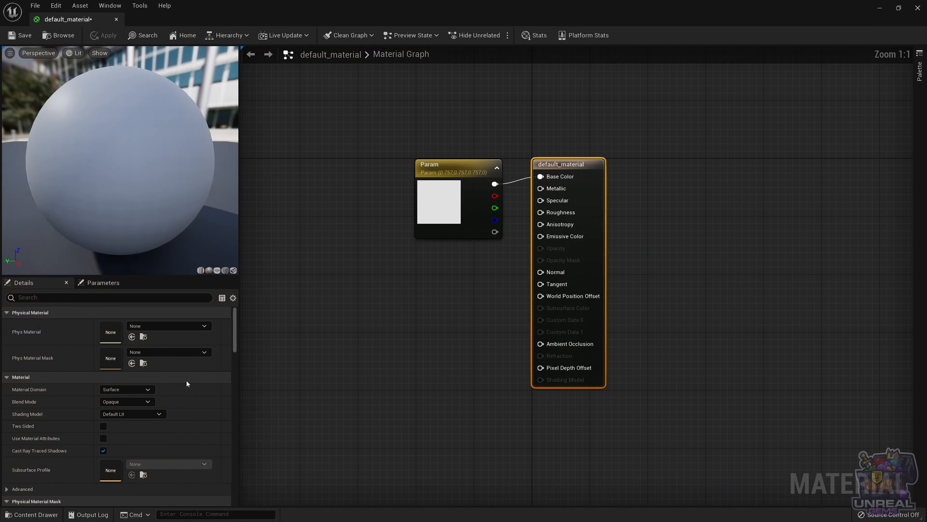
left_click(904, 8)
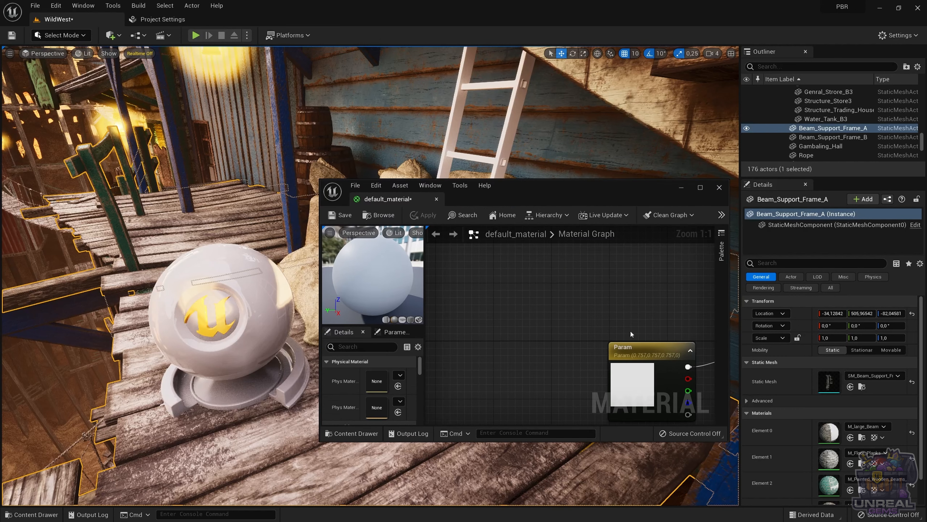
left_click(23, 515)
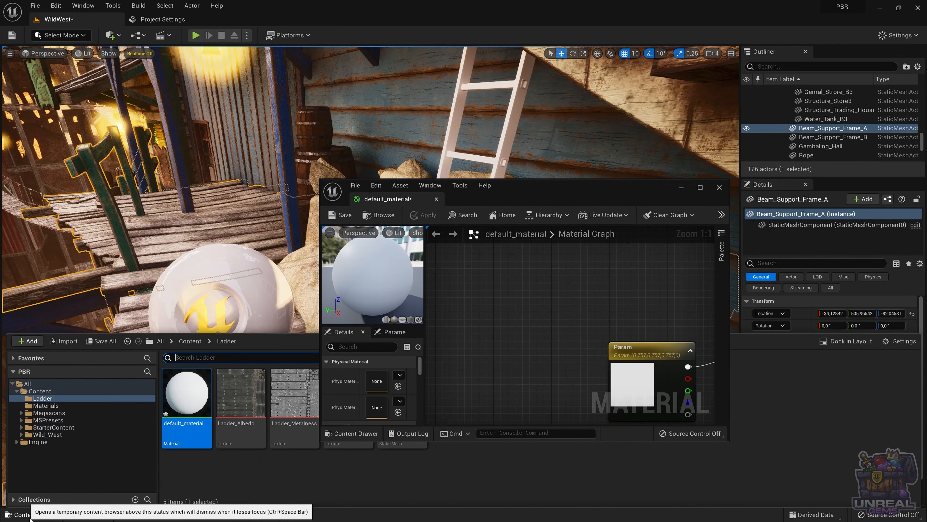
left_click(249, 417)
left_click(330, 446, "shift")
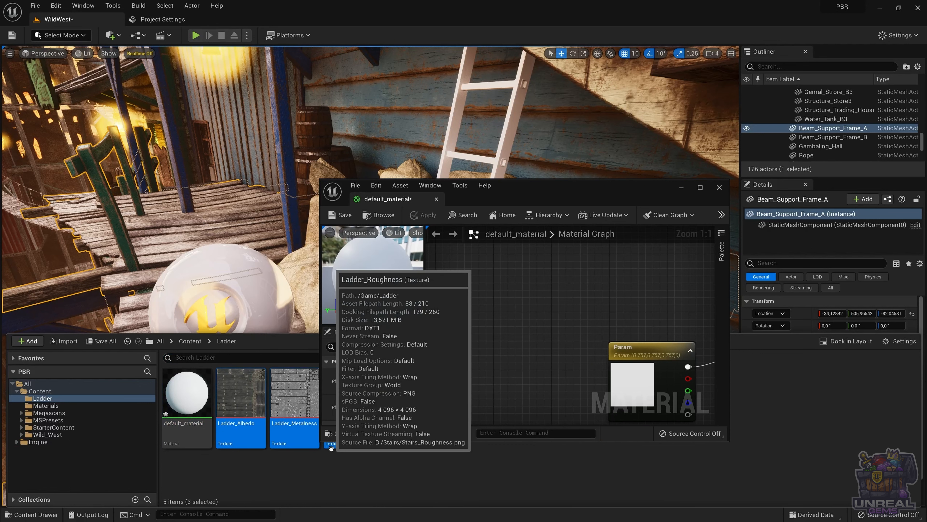
left_click_drag(283, 423, 473, 346)
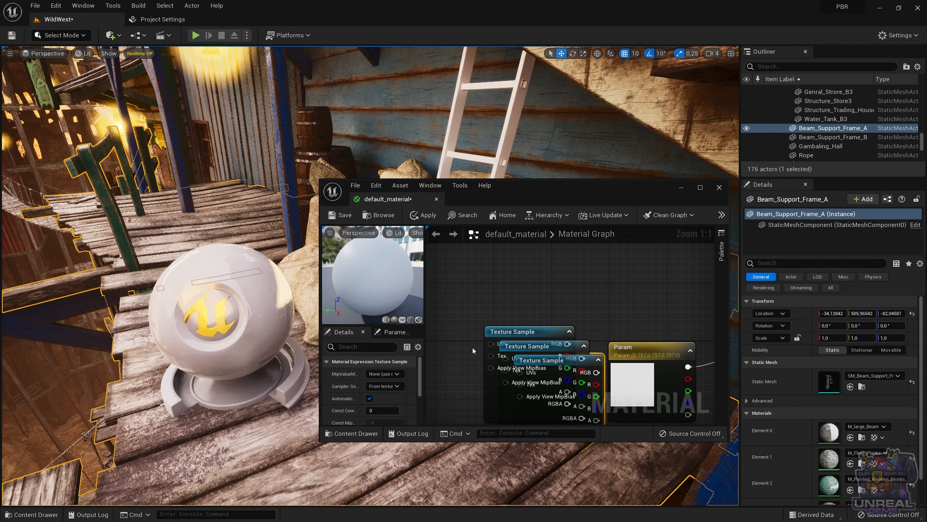
left_click(699, 188)
left_click(356, 288)
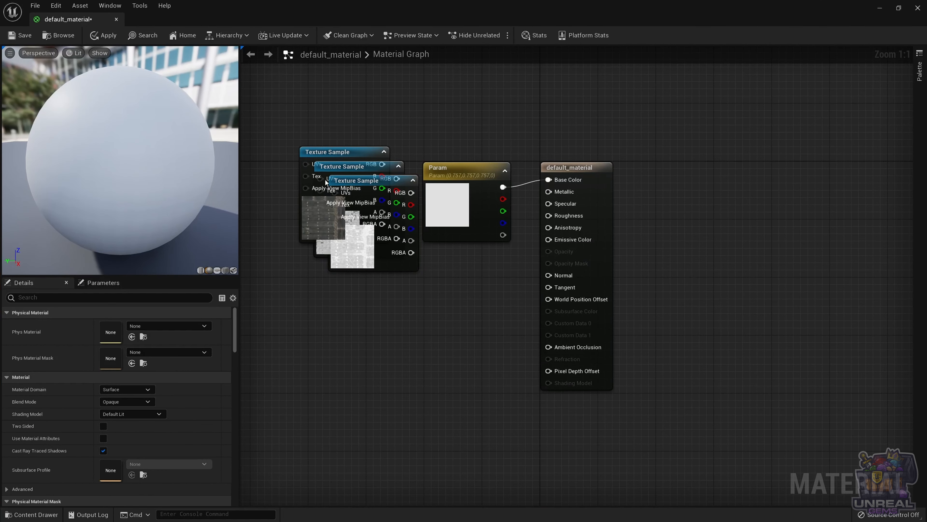
Spread the overlapping texture samples apart, moving the Ladder_Albedo node up and the Ladder_Roughness node well below the others.
left_click_drag(328, 153, 323, 110)
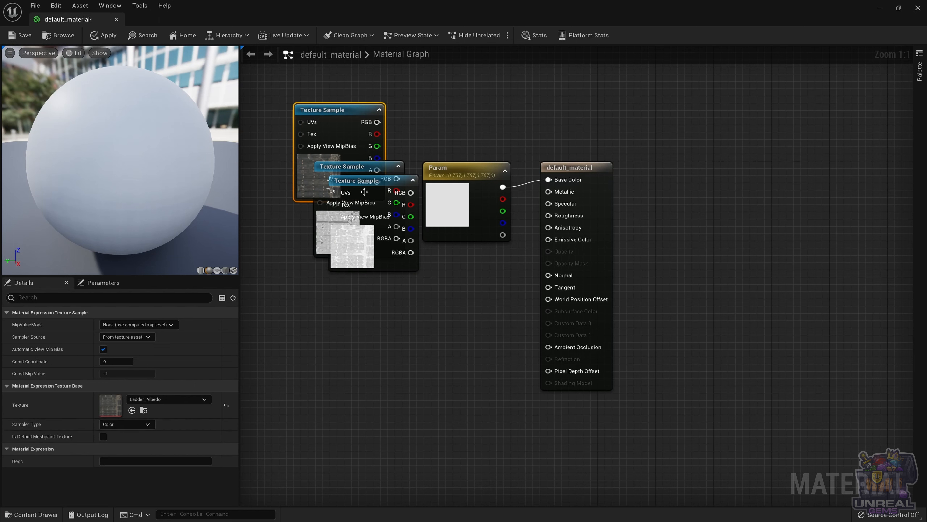
left_click(360, 256)
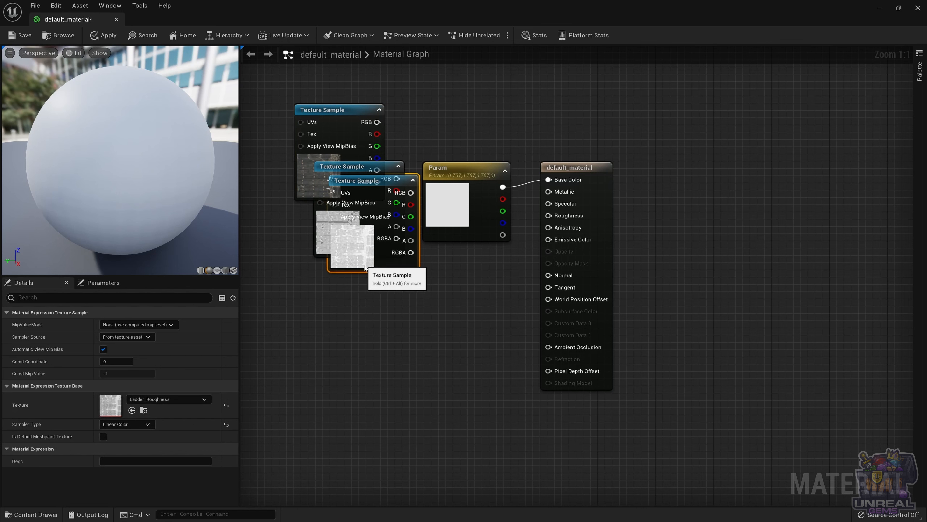
left_click_drag(366, 268, 375, 407)
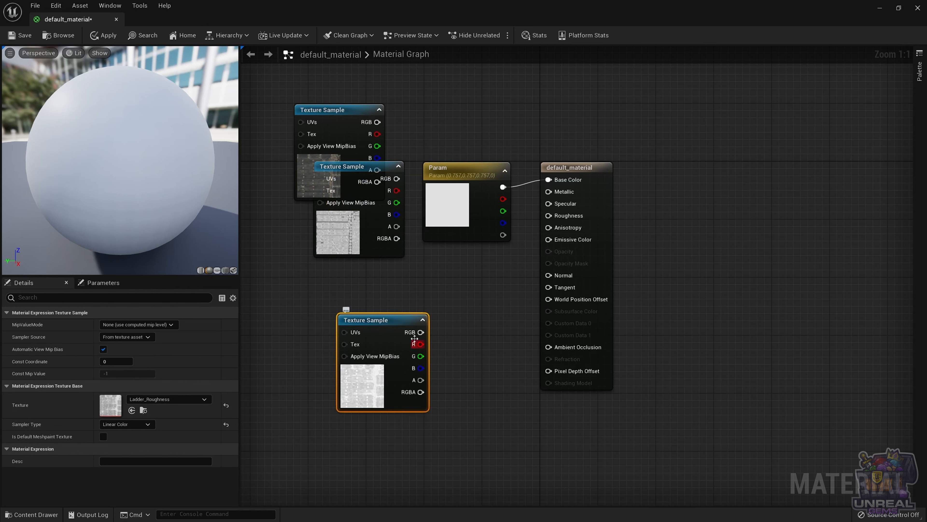
Delete the Param node, connect Ladder_Albedo's RGB output to Base Color and reposition that node above and nearer the material node.
left_click(445, 171)
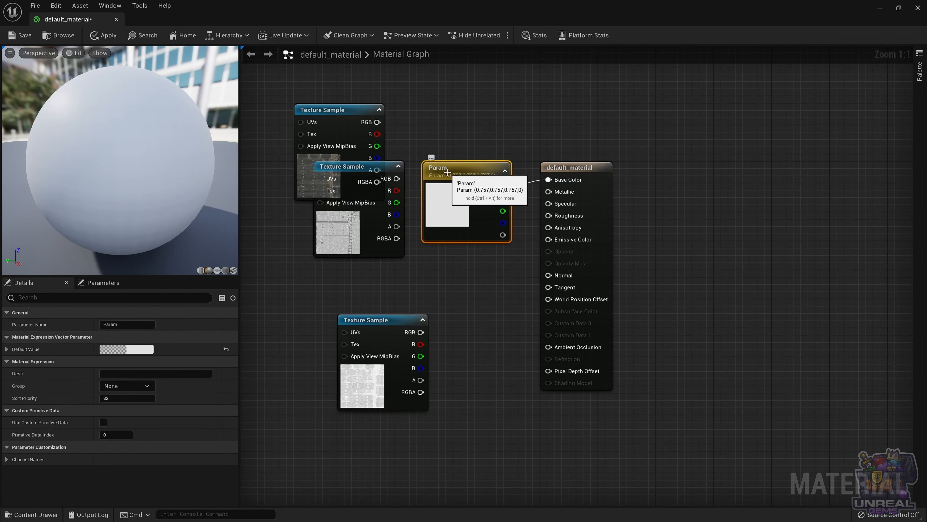
key("Delete")
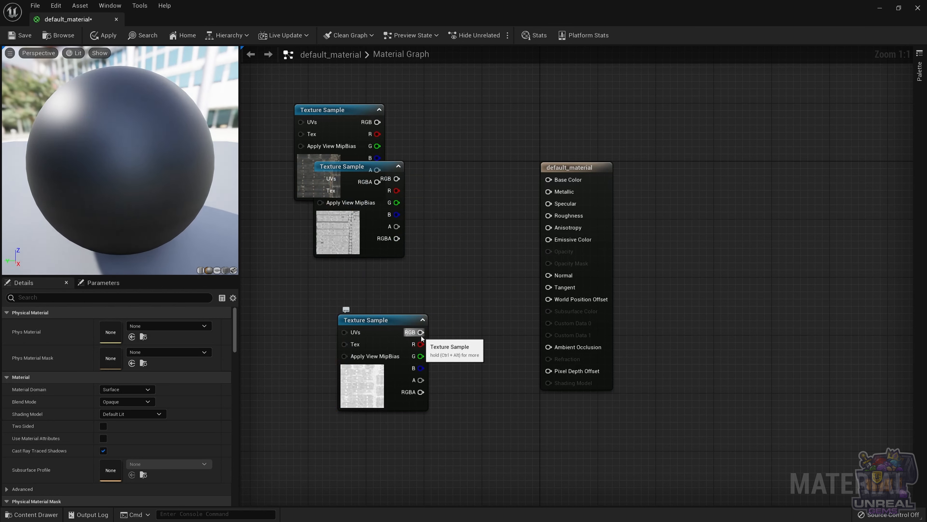
left_click(331, 110)
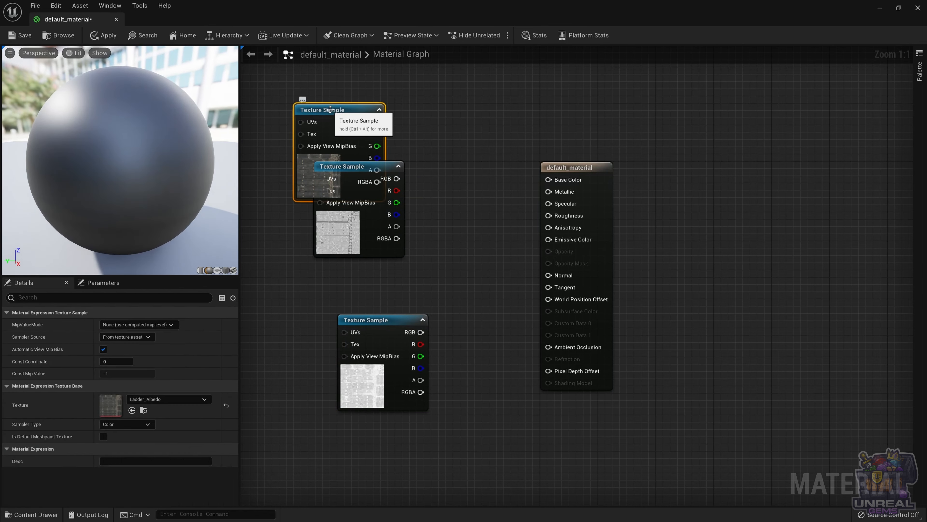
key("ctrl+space")
key("ctrl+space")
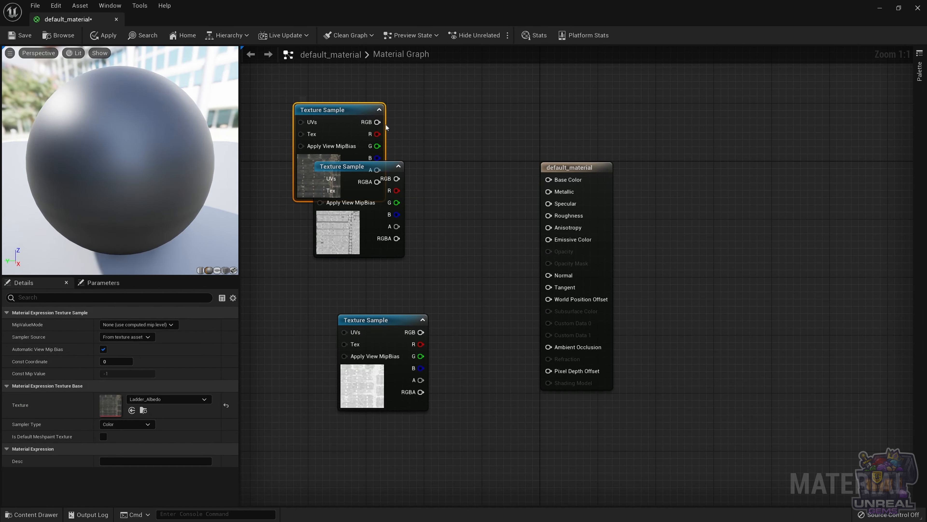
left_click_drag(377, 122, 549, 179)
left_click_drag(342, 105, 445, 84)
Connect Ladder_Metalness RGB to Metallic and Ladder_Roughness RGB to Roughness, stack both nodes beneath Ladder_Albedo, and save default_material.
left_click_drag(356, 164, 548, 191)
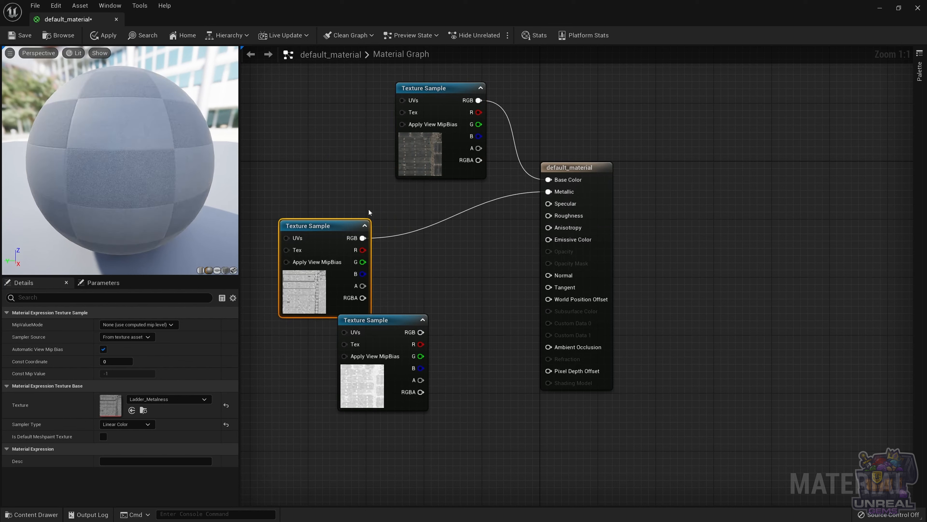
left_click_drag(338, 226, 426, 197)
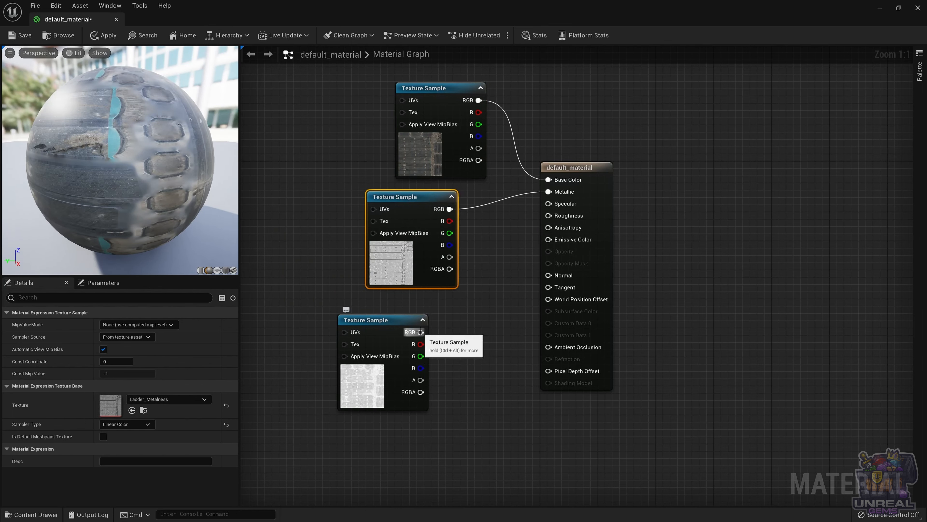
left_click_drag(420, 332, 548, 215)
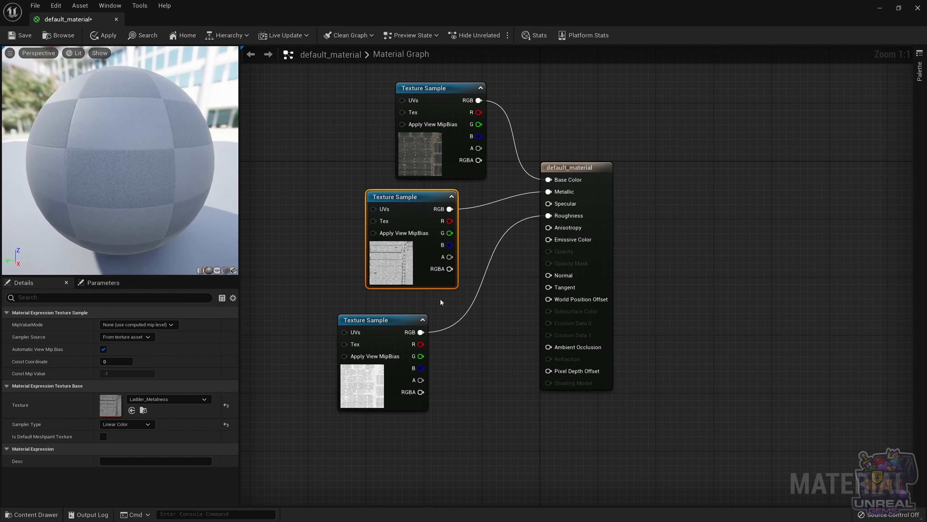
left_click_drag(395, 320, 451, 313)
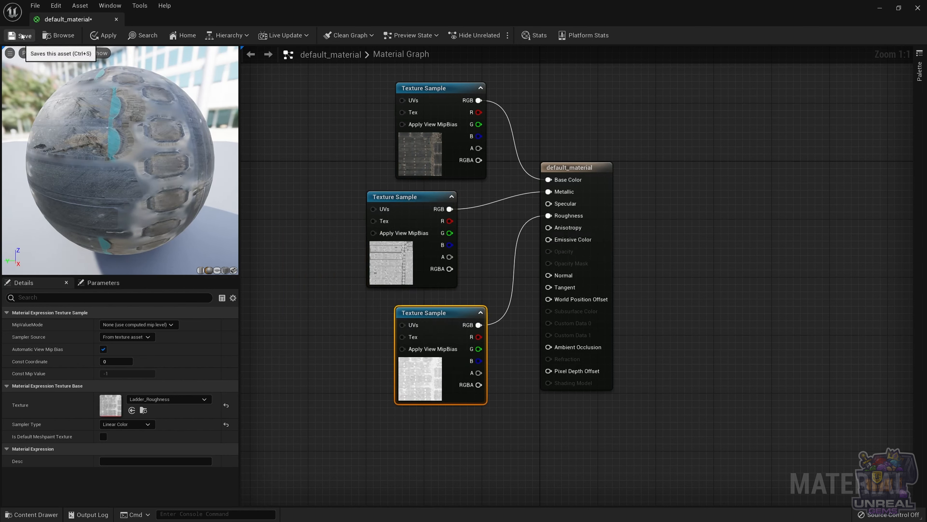
key("ctrl+s")
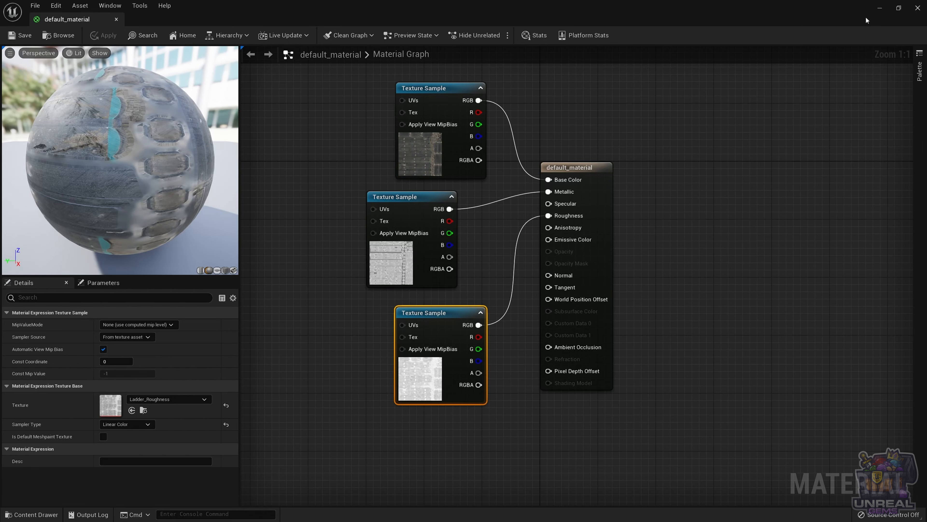
Return to the WildWest level and set the mobility of the Stairs ladder beside the sacks to Movable.
left_click(877, 10)
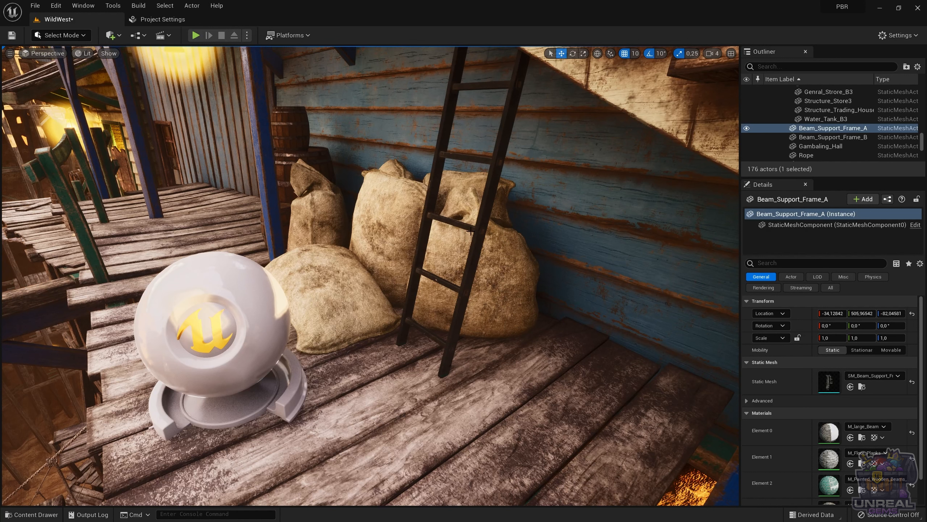
left_click(490, 196)
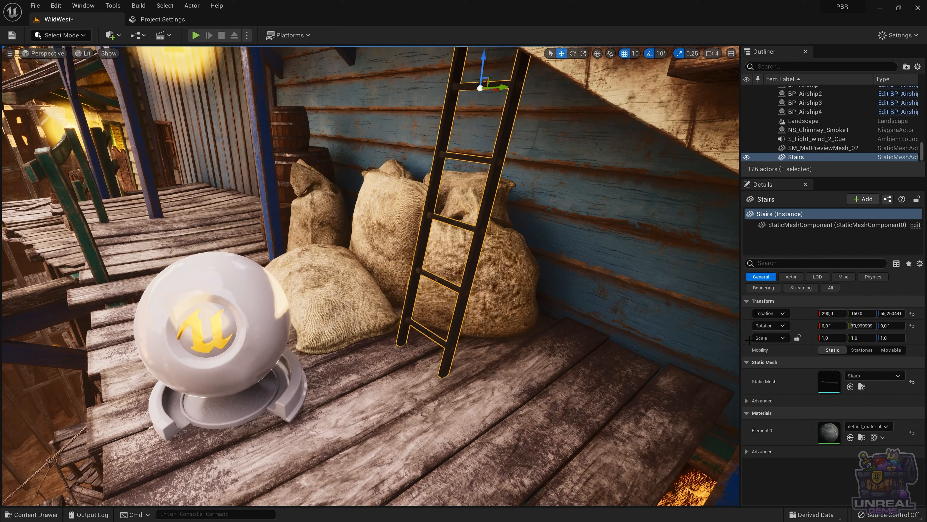
left_click(891, 350)
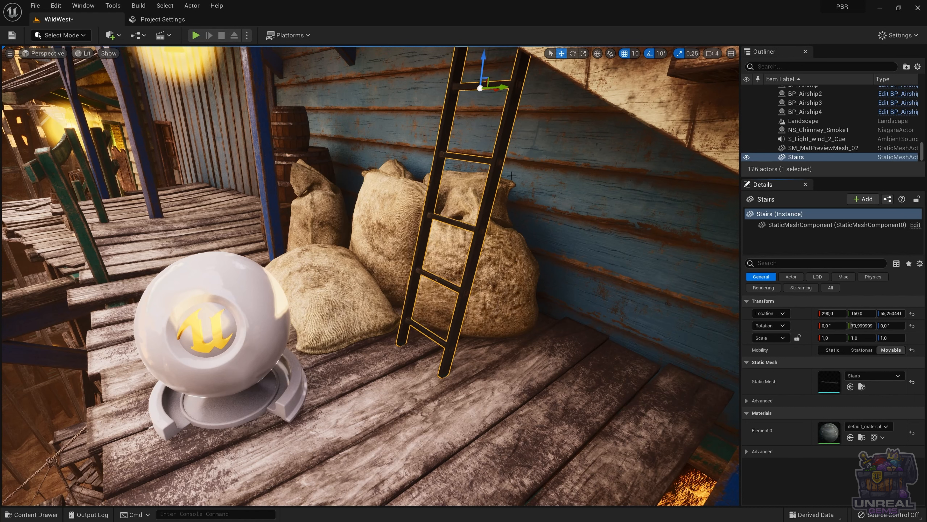
Move the ladder out from the wall to about X 180, Y 200, then deselect it and turn on game view.
left_click_drag(497, 91, 346, 183)
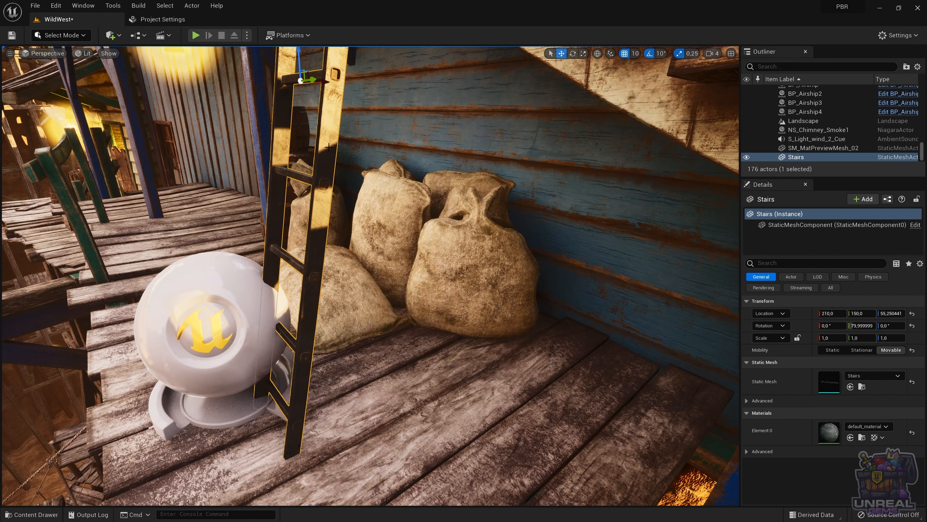
left_click_drag(309, 74, 426, 158)
left_click_drag(433, 70, 309, 152)
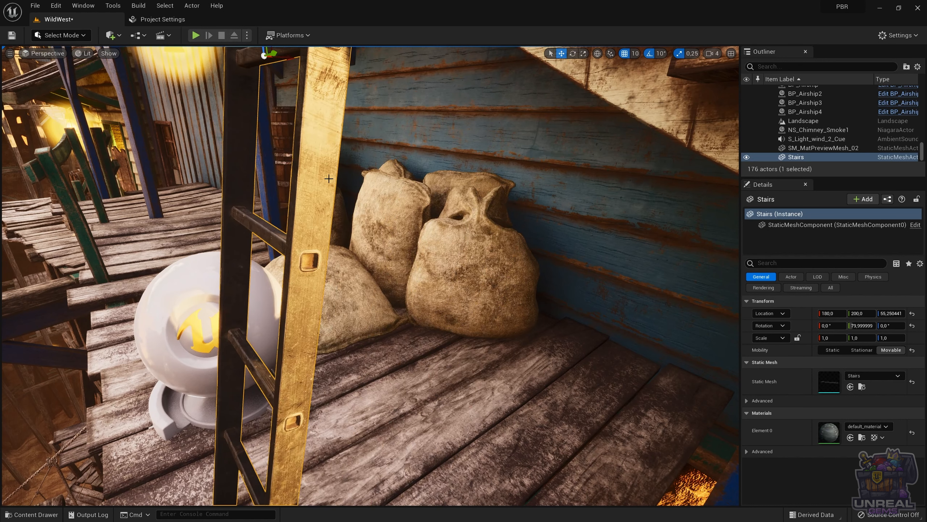
left_click(381, 270)
key("g")
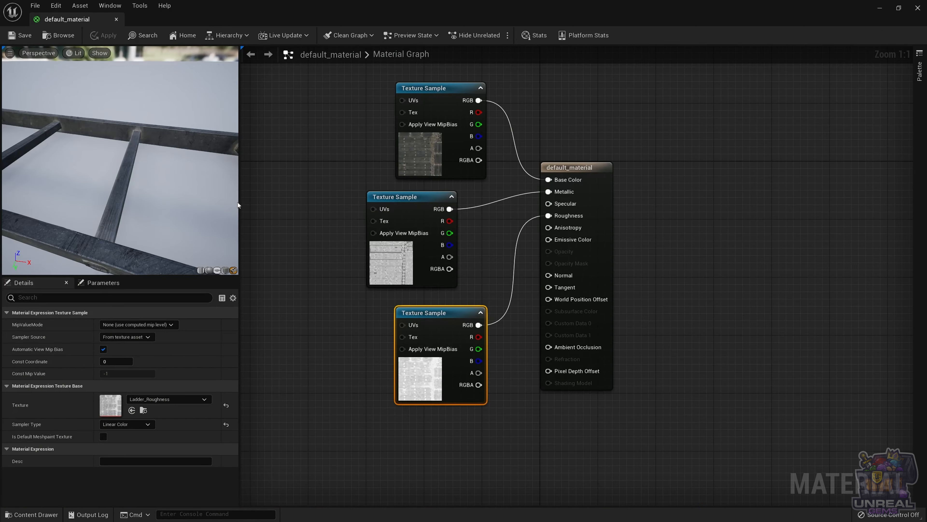
Enlarge the preview viewport of default_material and examine the textured ladder along its whole length.
left_click_drag(238, 200, 567, 203)
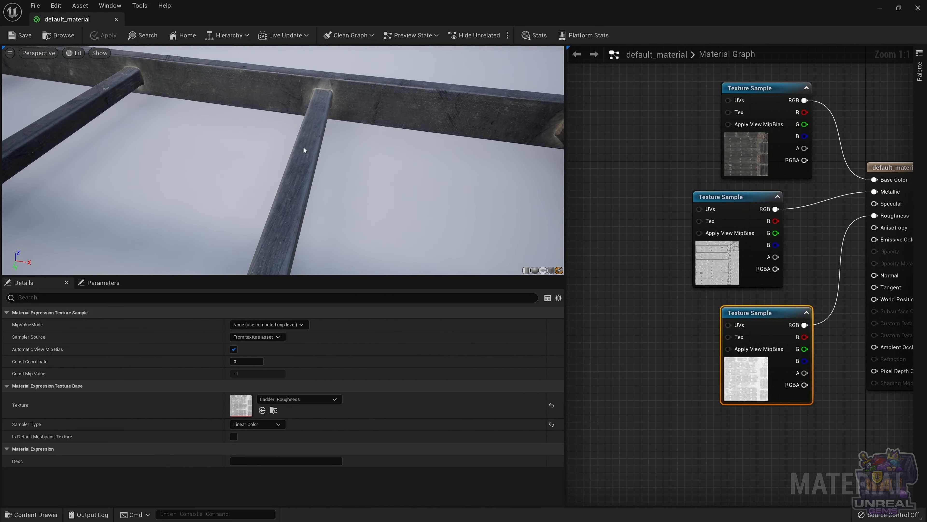
scroll(295, 147, "down", 6)
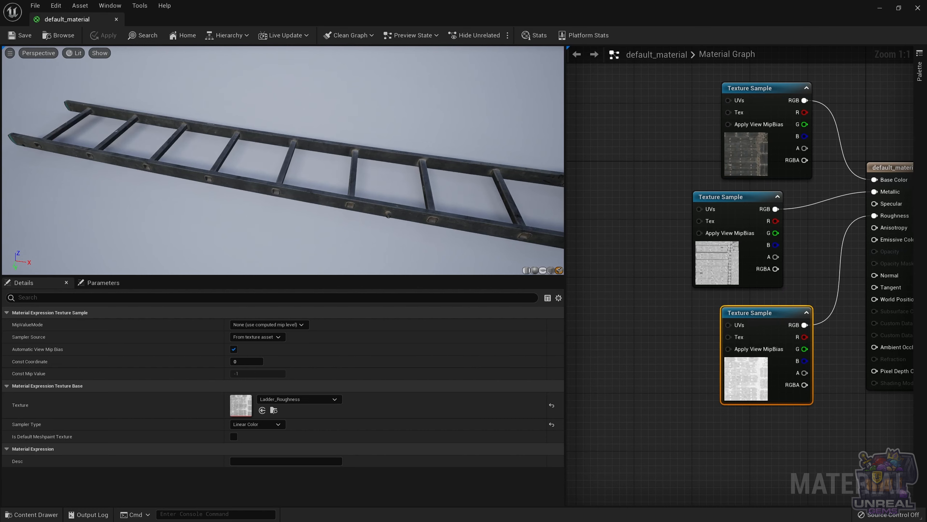
left_click_drag(295, 148, 325, 162)
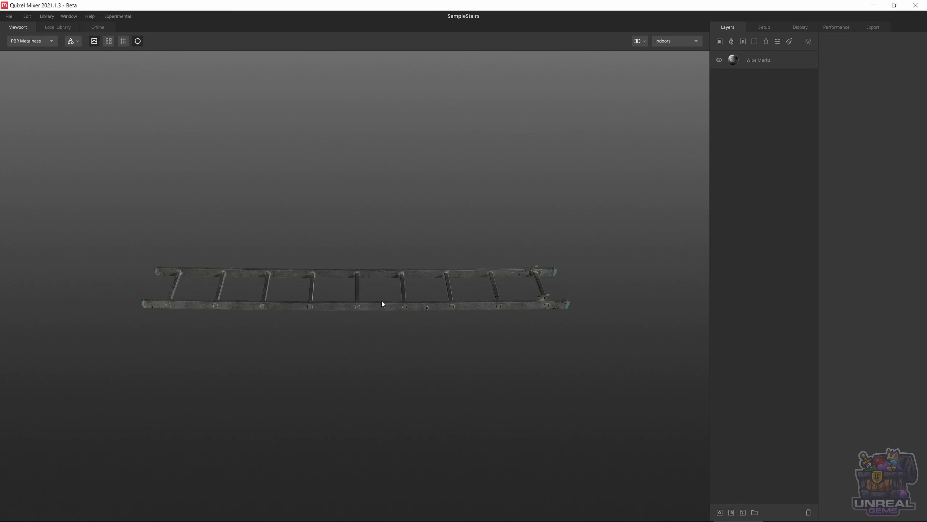
Switch to Quixel Mixer and examine the SampleStairs ladder up close for comparison with the Unreal material.
scroll(382, 302, "up", 5)
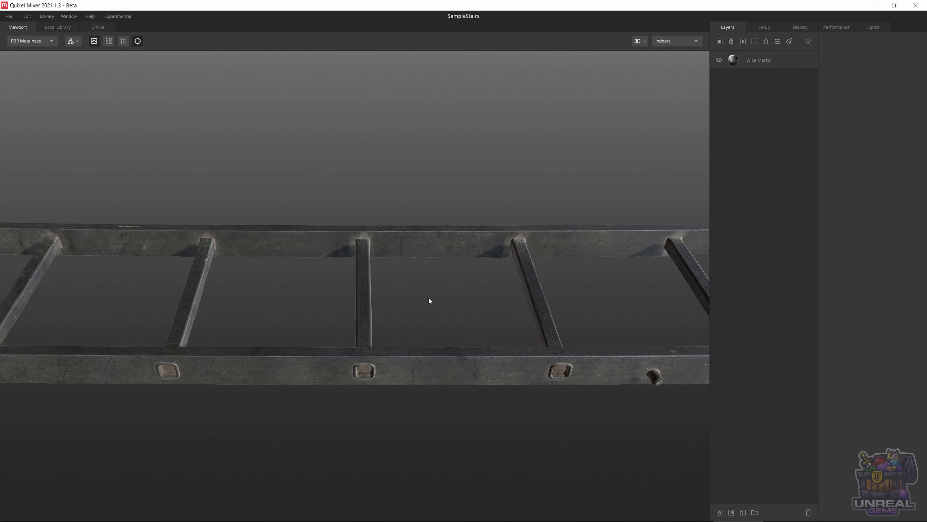
mouse_move(445, 260)
left_mouse_down()
mouse_move(439, 302)
mouse_move(440, 255)
left_mouse_up()
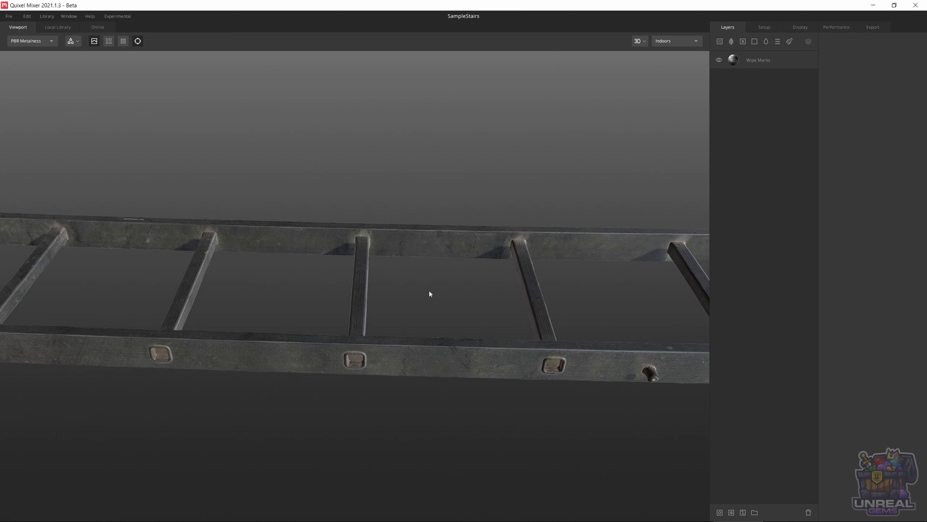
left_click_drag(386, 355, 402, 297)
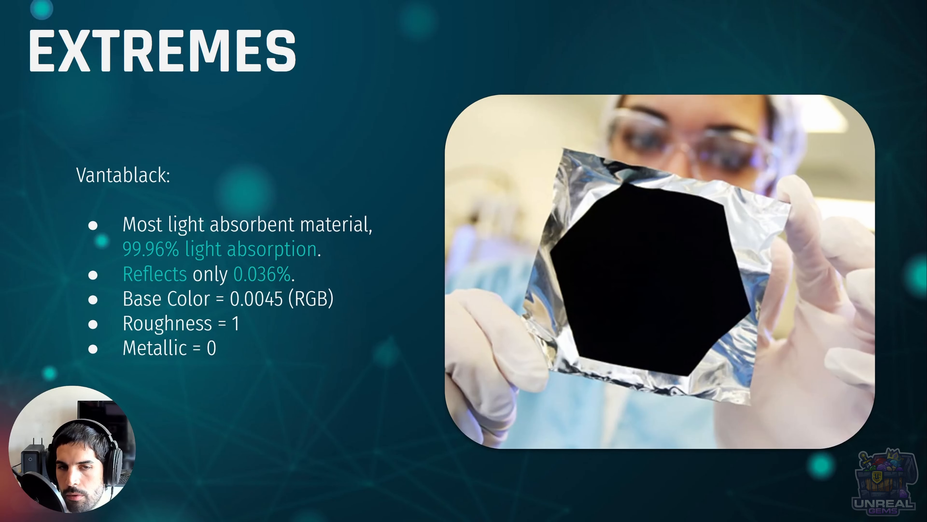